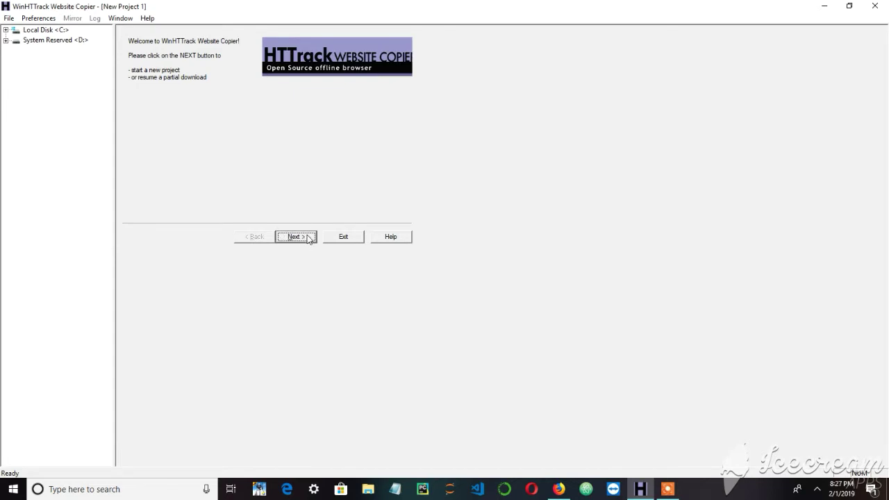
Move past the welcome screen to the new-project setup page.
left_click(299, 238)
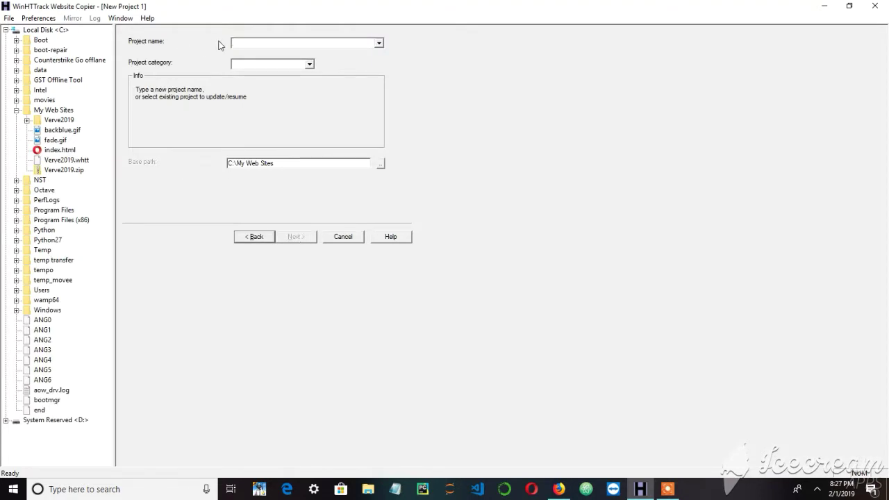
Enter testProject as the project name, keeping the default base path.
left_click(253, 42)
type("testProject")
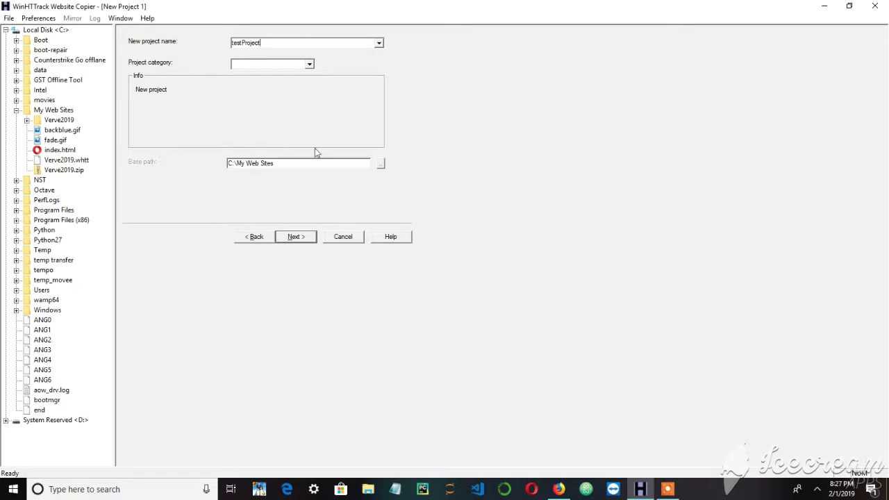
left_click(297, 237)
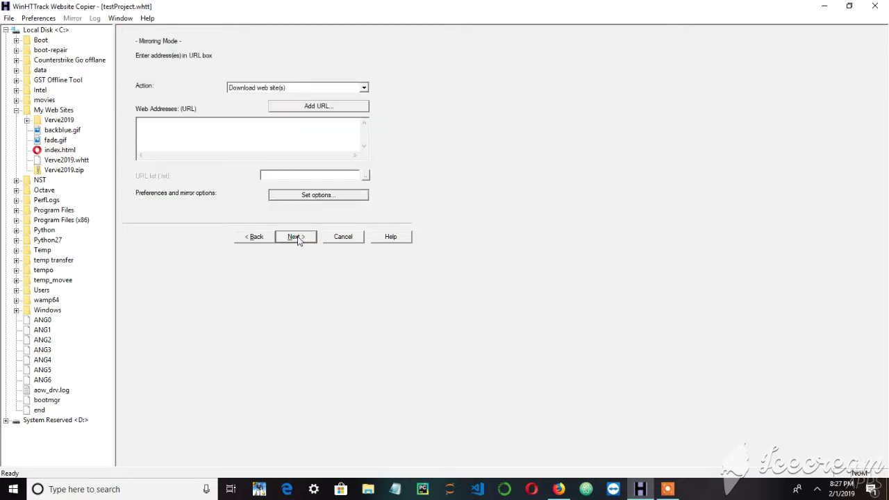
left_click(223, 119)
left_click(364, 87)
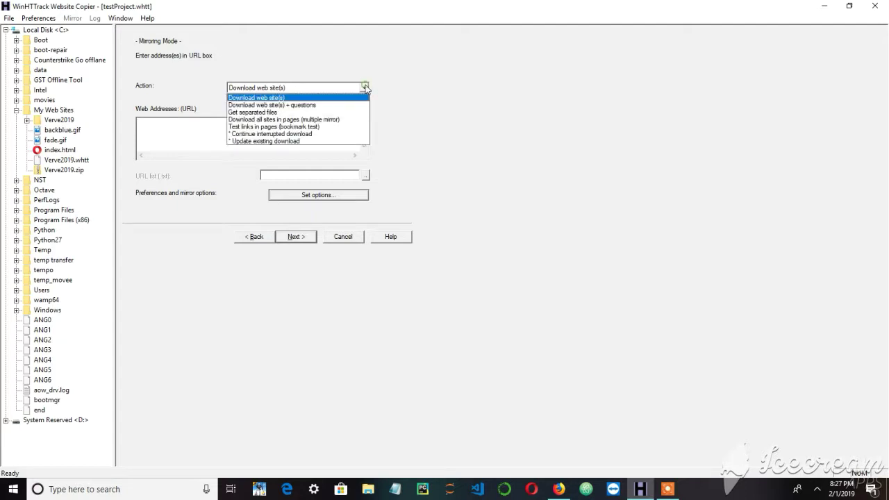
left_click(270, 102)
left_click(147, 133)
type("www.converse2018.in")
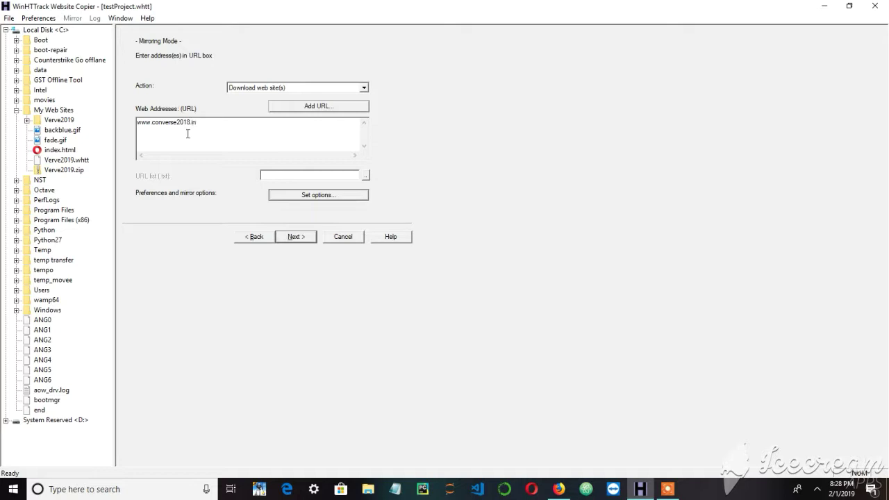
left_click(298, 237)
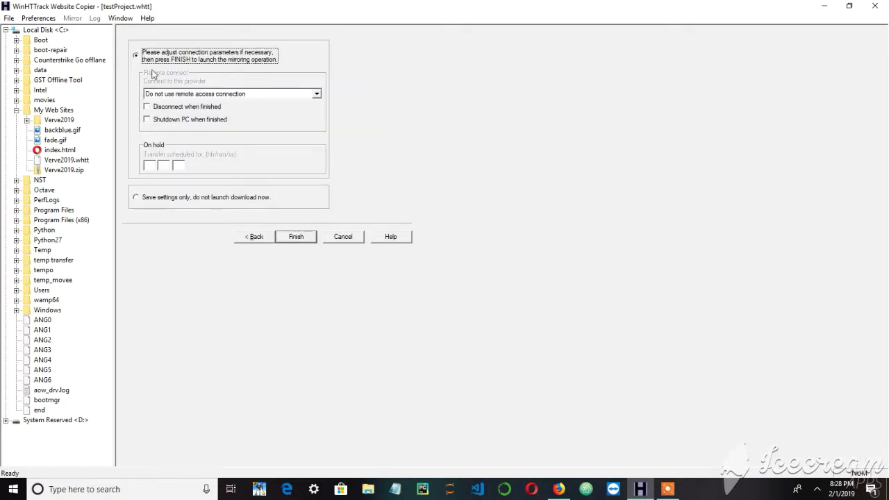
left_click(287, 240)
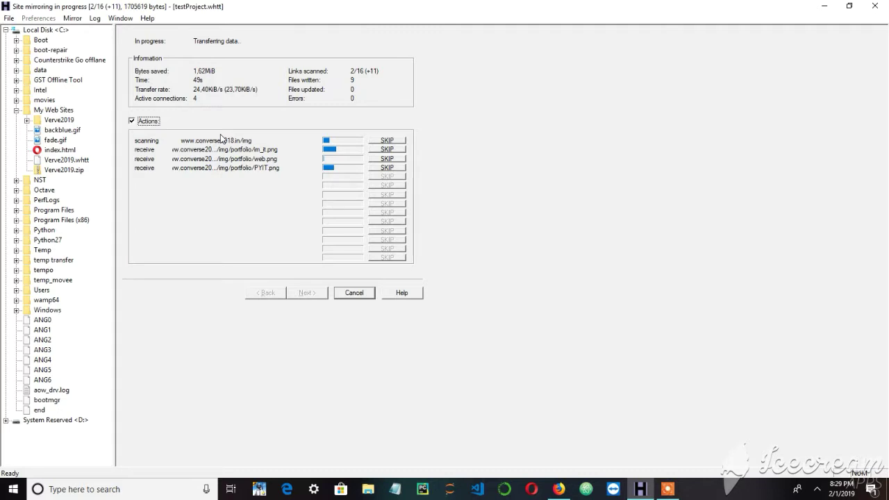
Wait for the converse2018.in mirror to report complete, raising the system volume meanwhile.
key("XF86AudioRaiseVolume")
key("XF86AudioRaiseVolume")
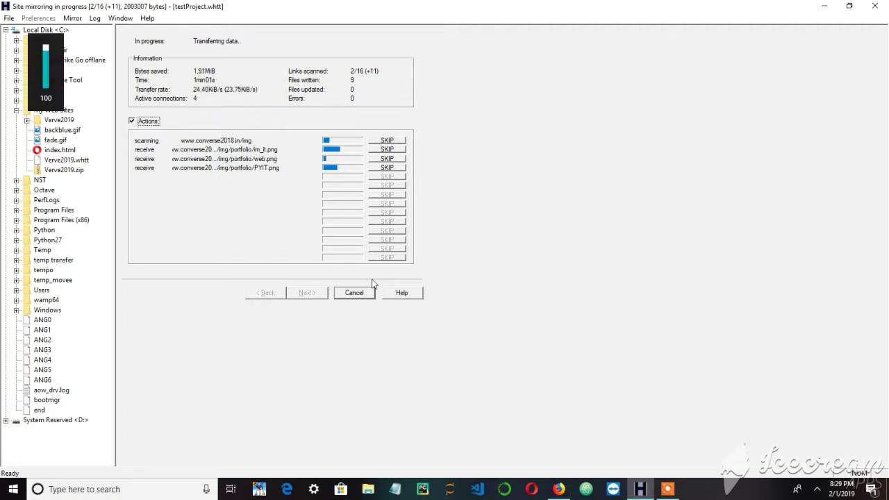
left_click(678, 492)
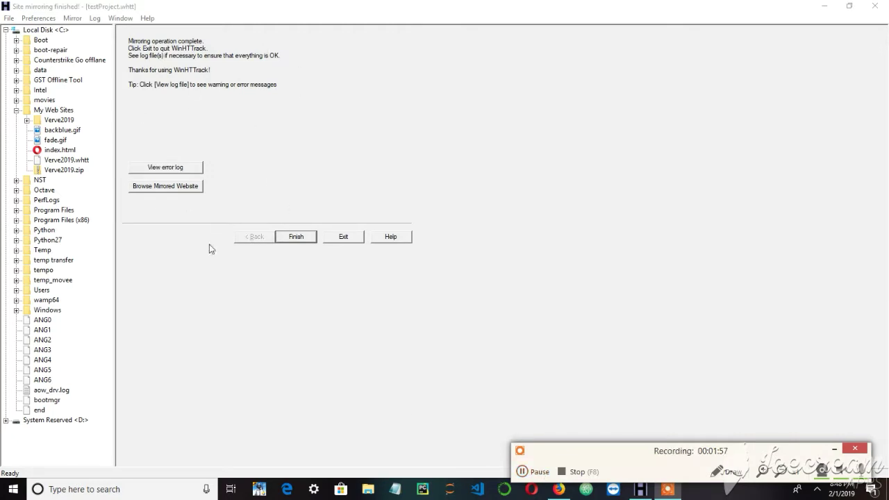
Finish the completed testProject mirror and switch to File Explorer.
left_click(298, 237)
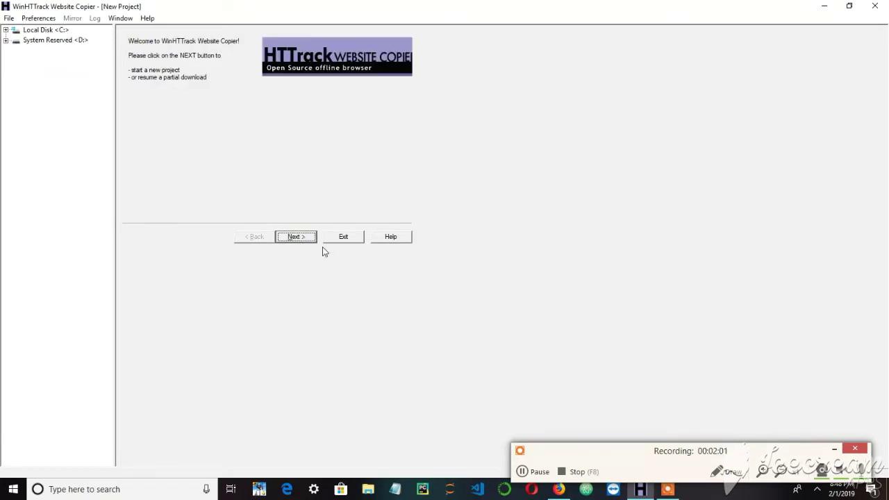
left_click(369, 491)
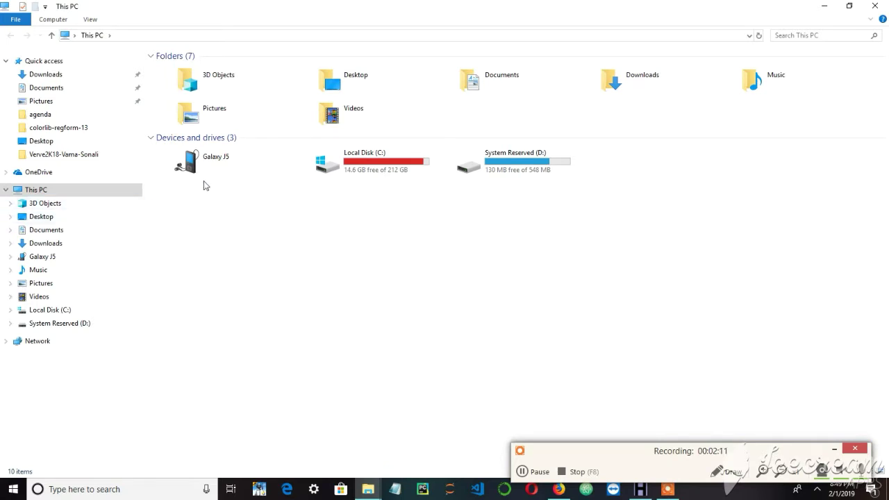
left_click(379, 165)
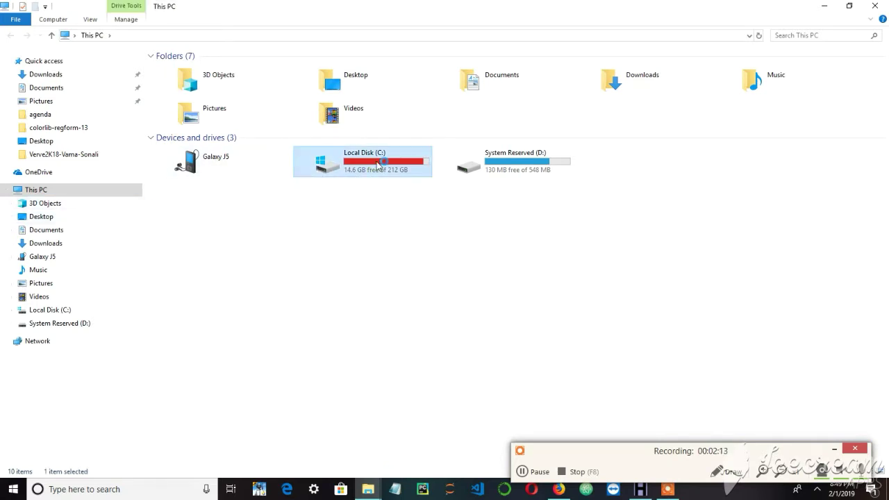
double_click(379, 165)
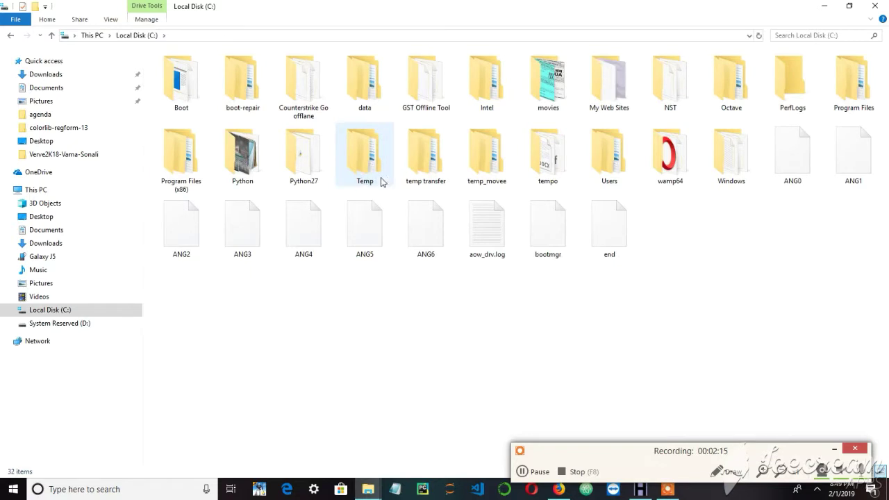
double_click(591, 99)
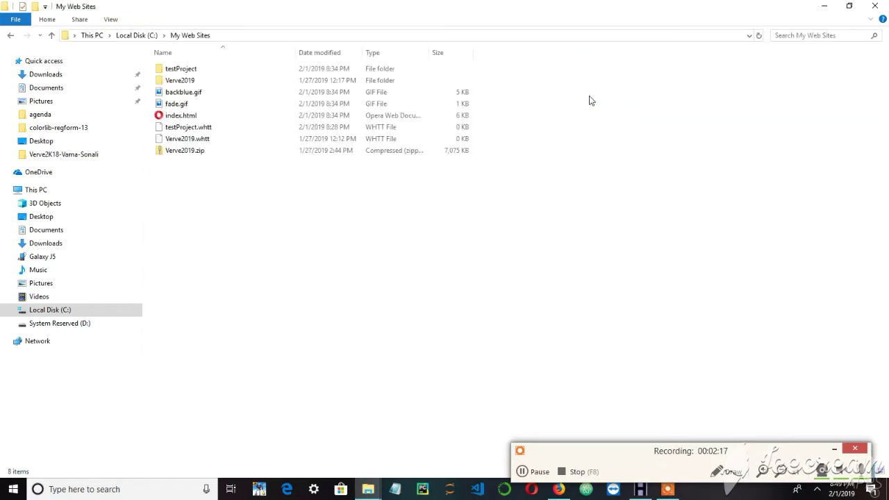
double_click(179, 74)
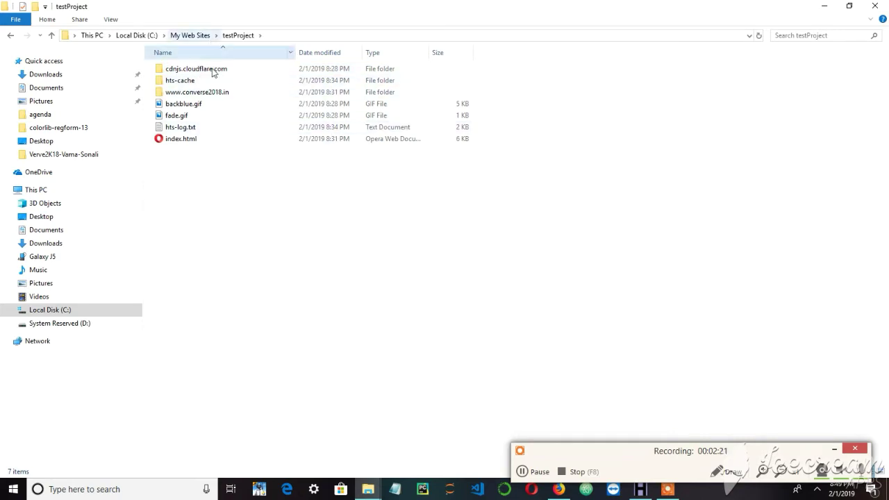
left_click(229, 95)
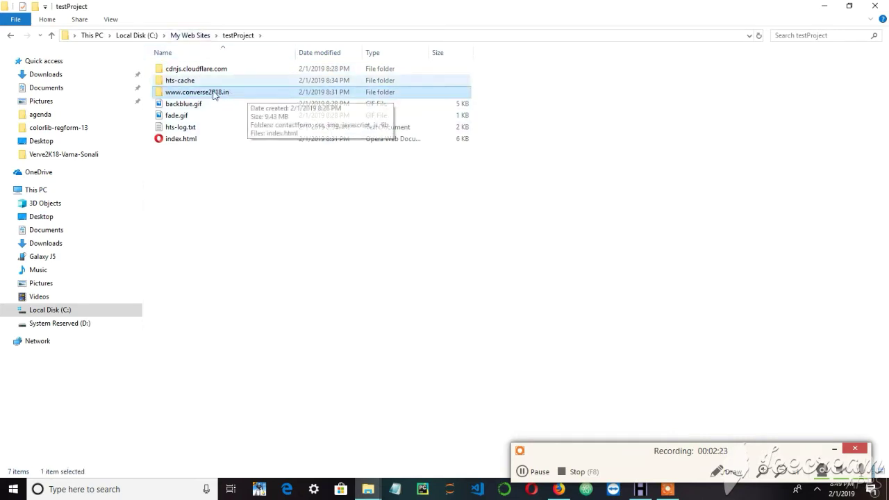
double_click(228, 96)
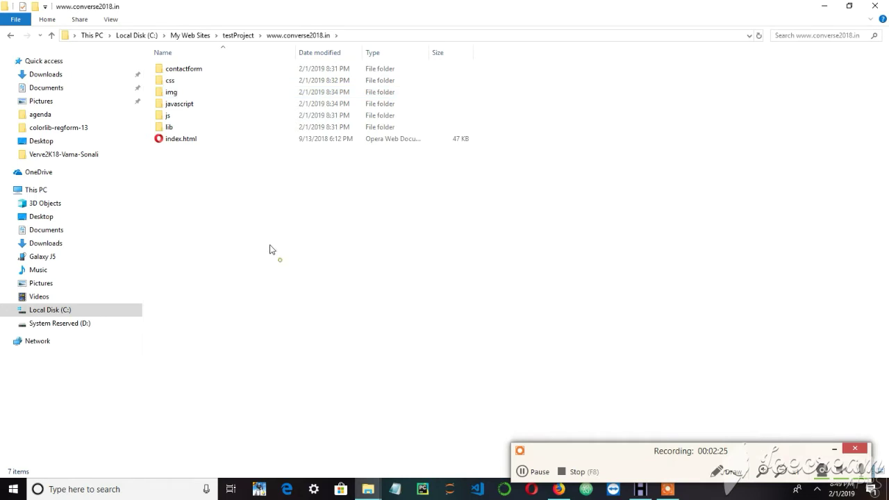
left_click_drag(284, 260, 215, 65)
left_click(264, 215)
Open the mirrored index.html with Firefox from its context menu.
right_click(192, 135)
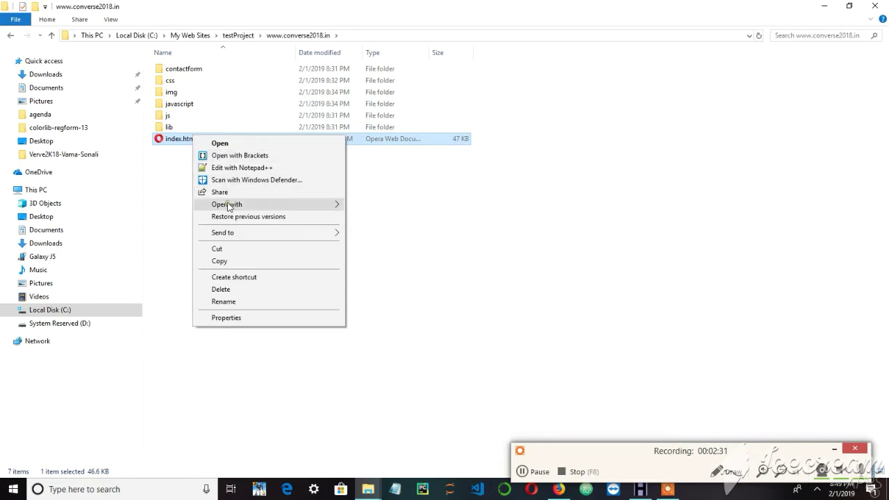
mouse_move(227, 204)
left_click(373, 243)
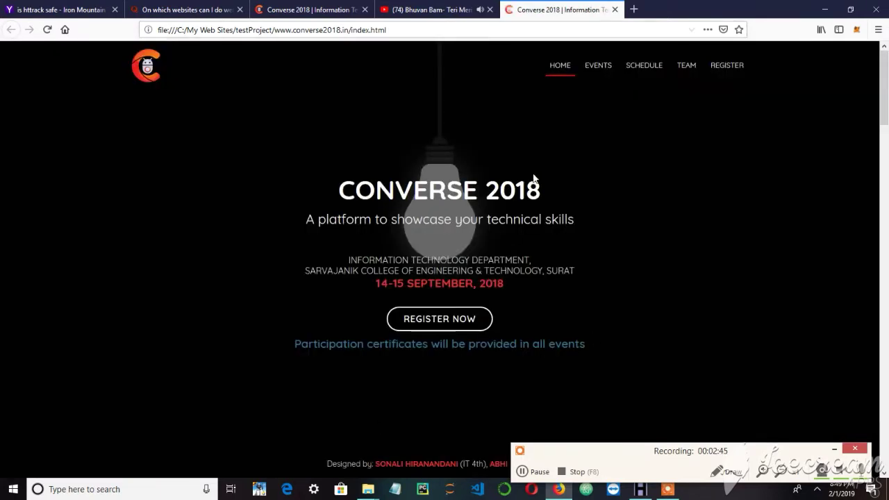
left_click(309, 10)
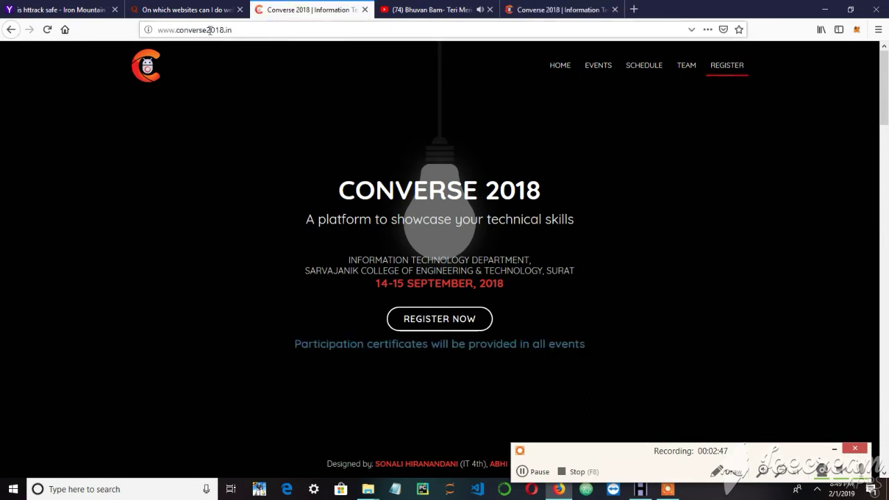
left_click_drag(209, 30, 177, 42)
left_click(279, 172)
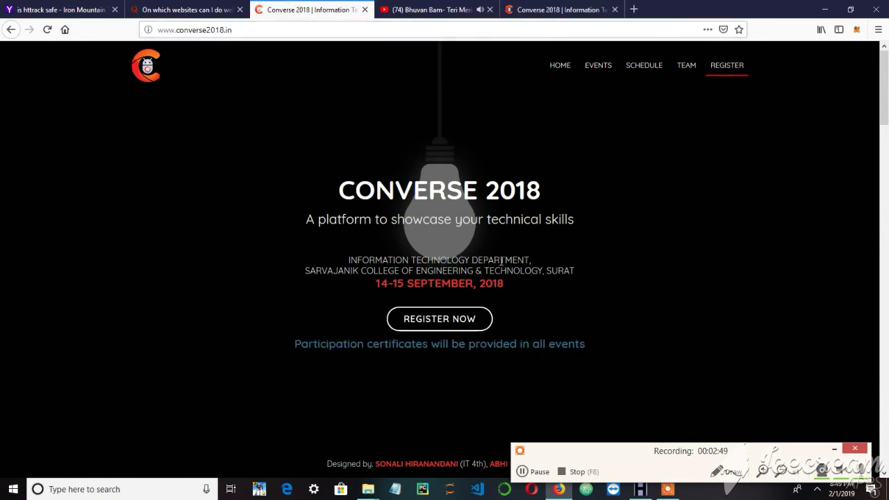